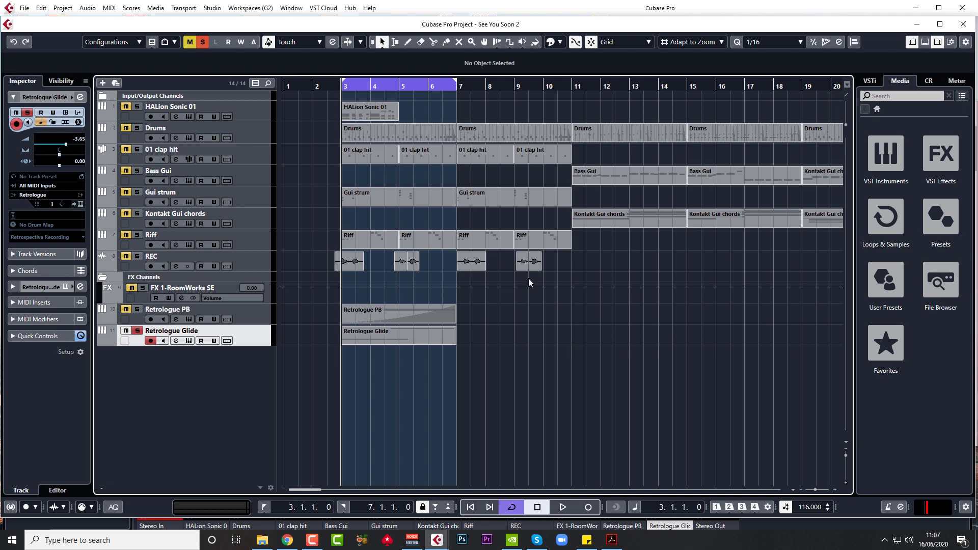
Step: Inspect the Retrologue Glide instrument panel and its part's notes, then close both
{"action": "left_click", "coordinate": [188, 341]}
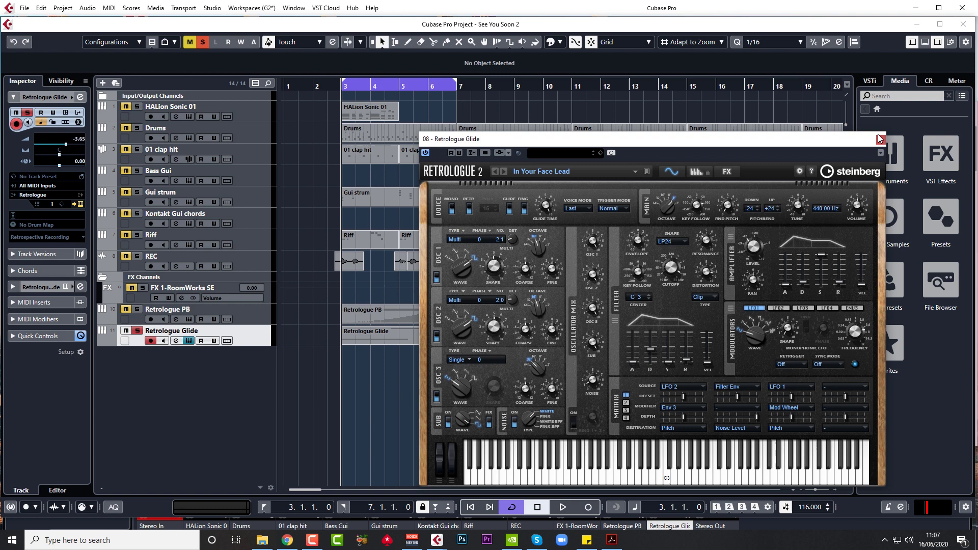
{"action": "left_click", "coordinate": [880, 139]}
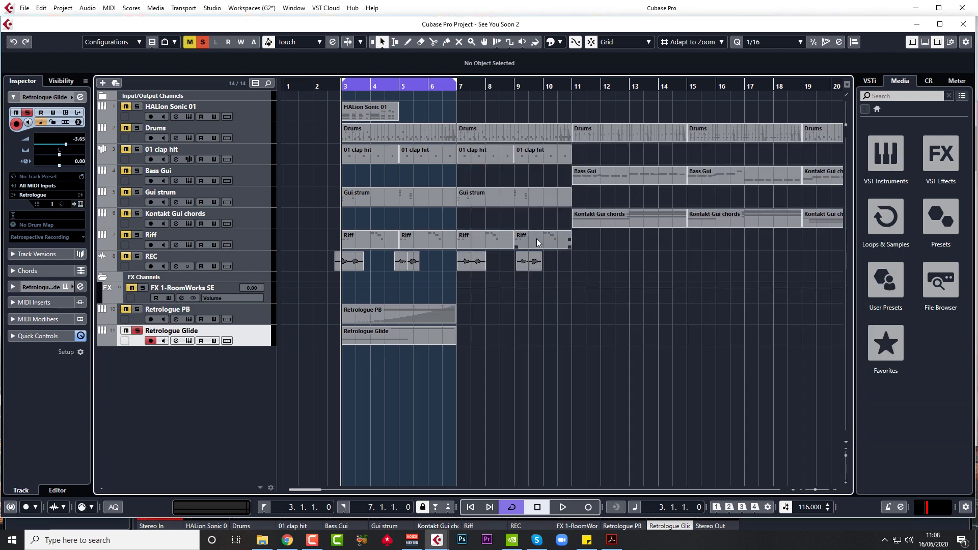
{"action": "double_click", "coordinate": [405, 338]}
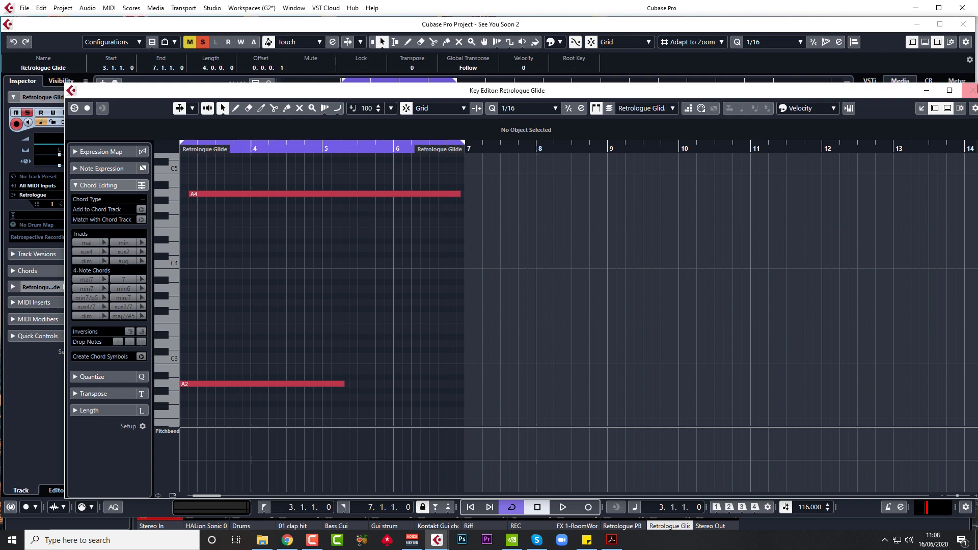
{"action": "left_click", "coordinate": [972, 90]}
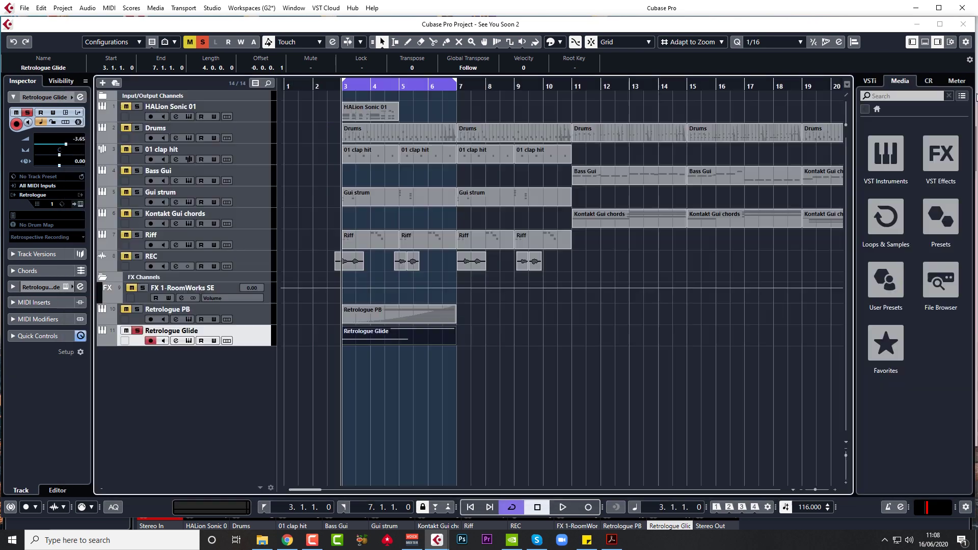
Step: Reopen Retrologue Glide with glide on at 5000 ms Glide Time and play it back
{"action": "left_click", "coordinate": [190, 341]}
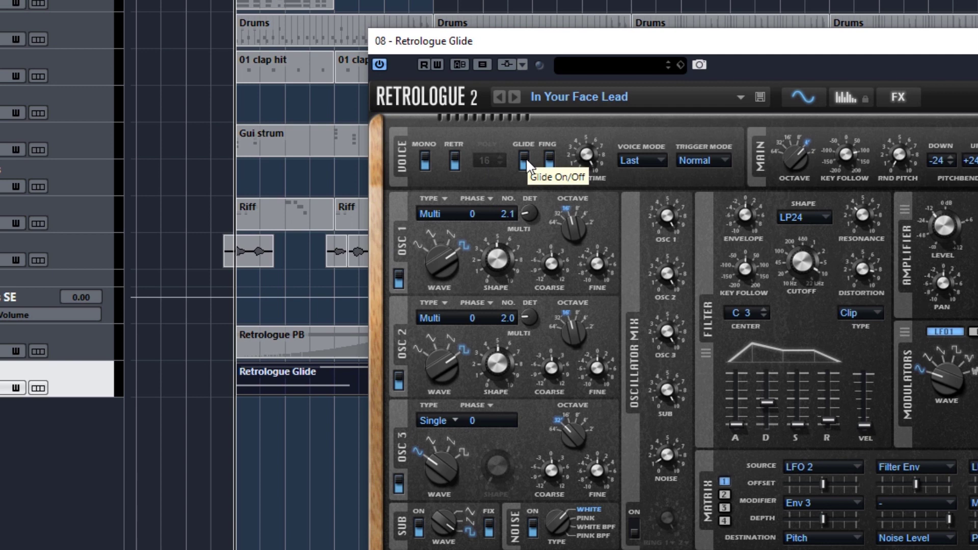
{"action": "mouse_move", "coordinate": [588, 156]}
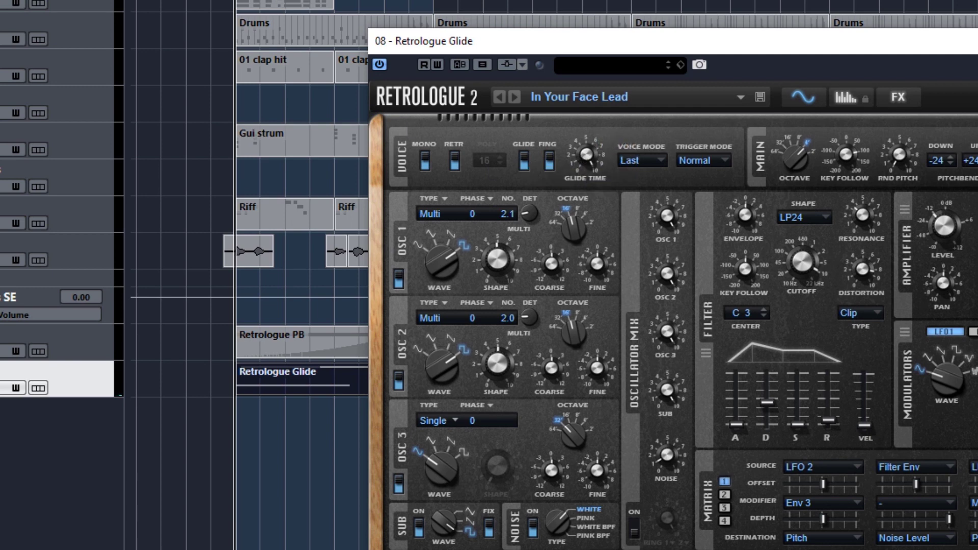
{"action": "key", "text": "space"}
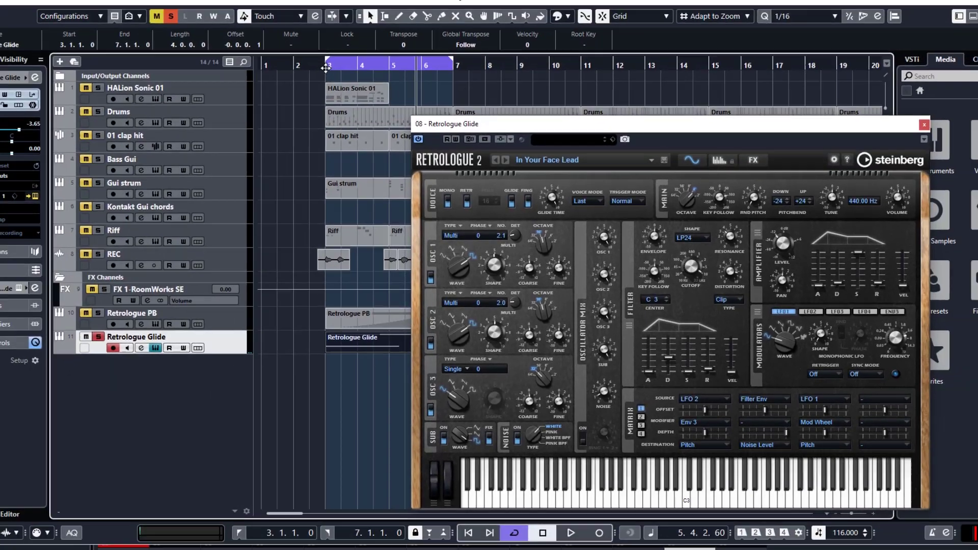
Step: Stop, replay and stop again to audition the Retrologue Glide glide
{"action": "key", "text": "space"}
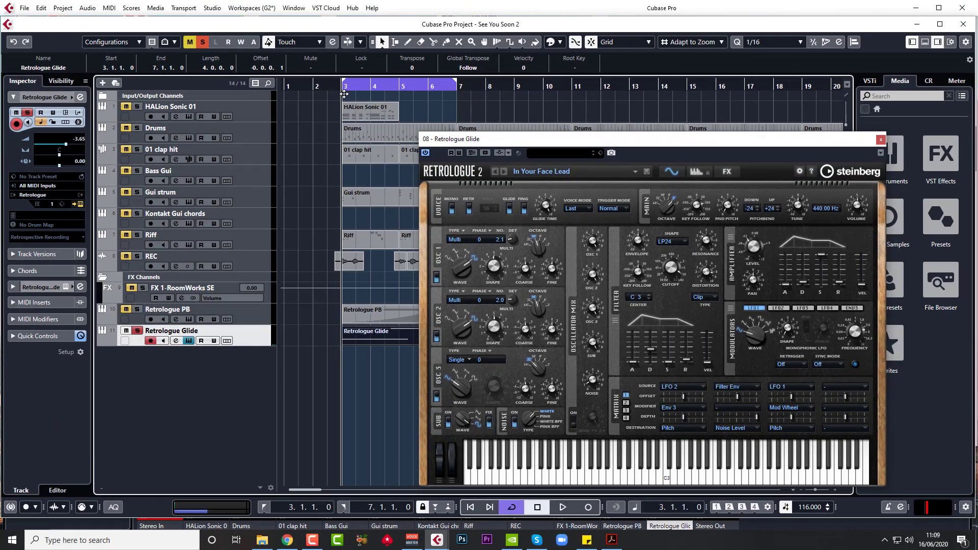
{"action": "key", "text": "space"}
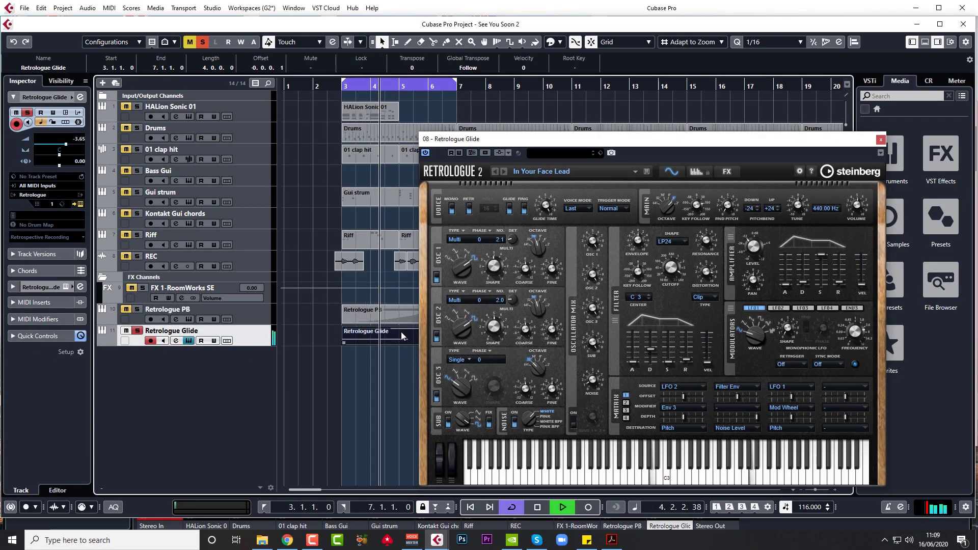
{"action": "key", "text": "space"}
Step: Open the Glide part in the Key Editor, select its A2 and A4 notes, and close Retrologue
{"action": "double_click", "coordinate": [382, 336]}
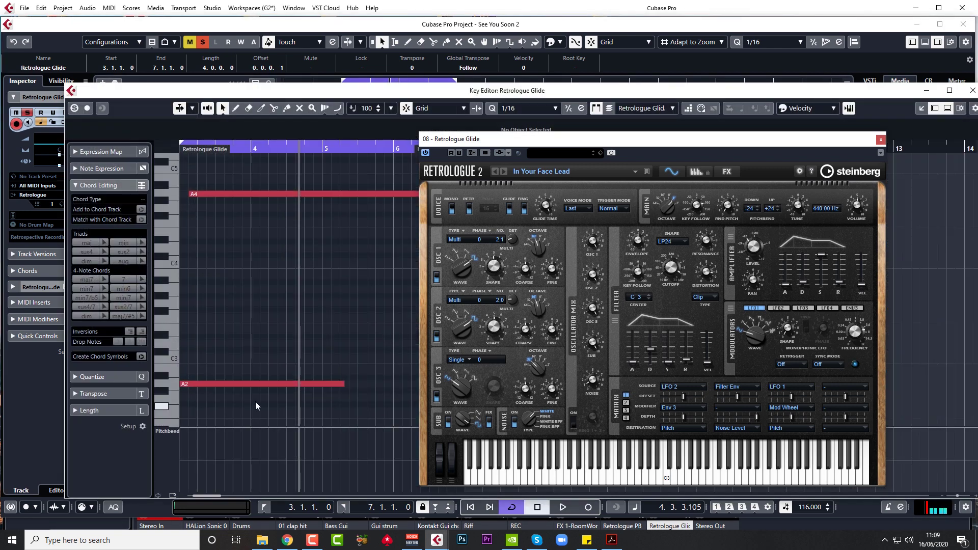
{"action": "left_click_drag", "start_coordinate": [228, 350], "coordinate": [245, 402]}
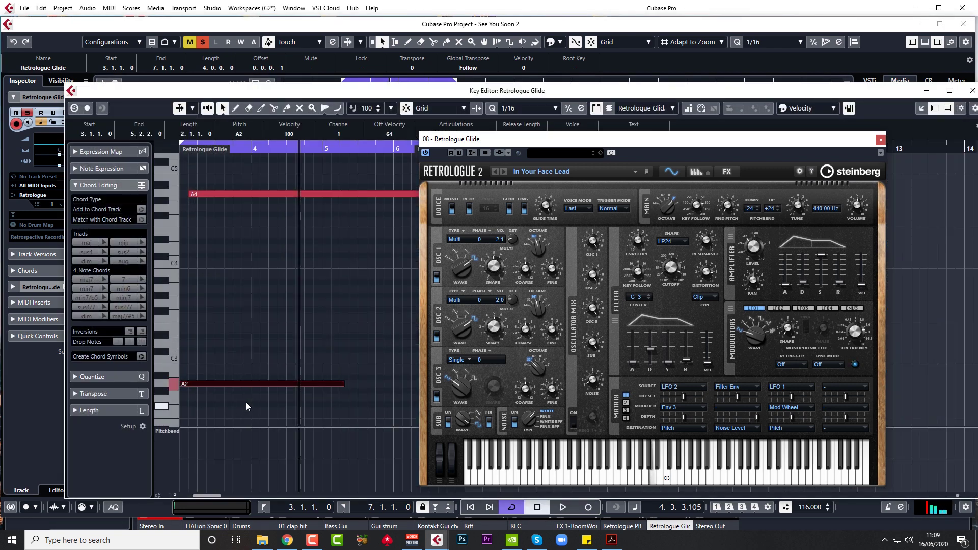
{"action": "left_click", "coordinate": [259, 194]}
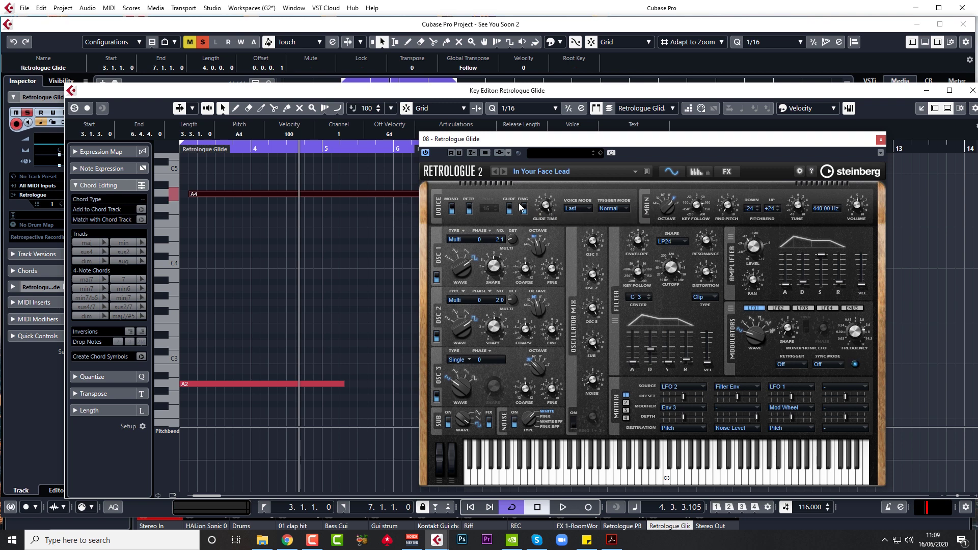
{"action": "left_click", "coordinate": [881, 140]}
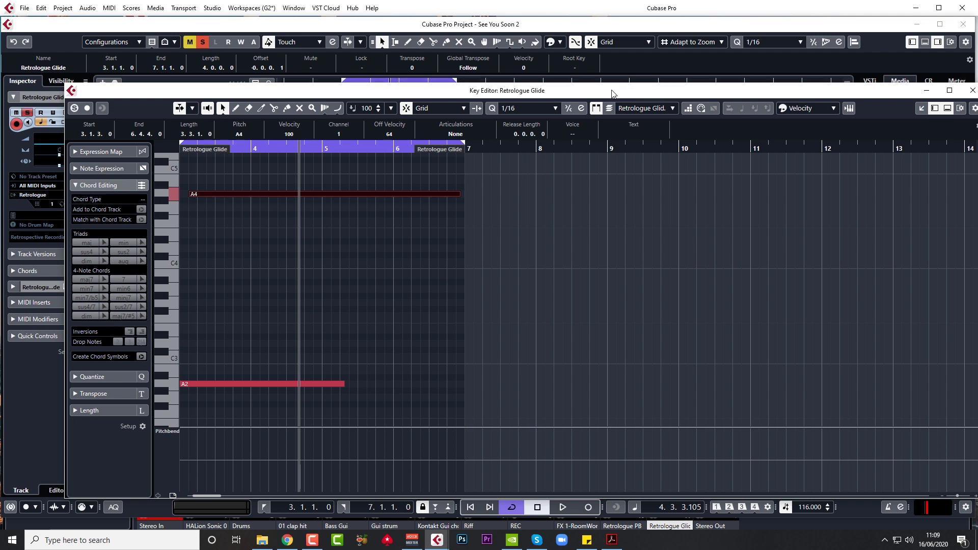
{"action": "left_click_drag", "start_coordinate": [605, 88], "coordinate": [594, 76]}
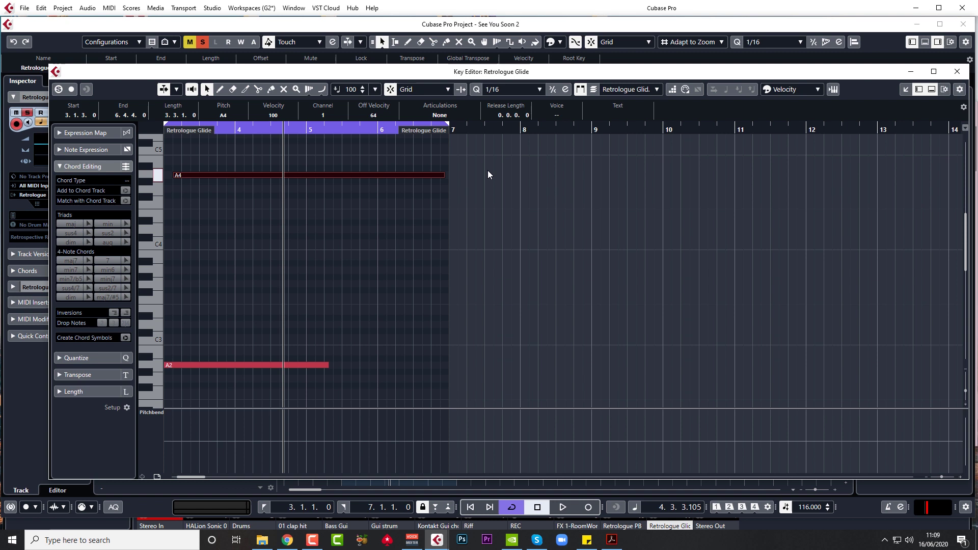
Step: Move the solo from Retrologue Glide to Retrologue PB and review its A2 note and pitch-bend curve
{"action": "left_click", "coordinate": [957, 73]}
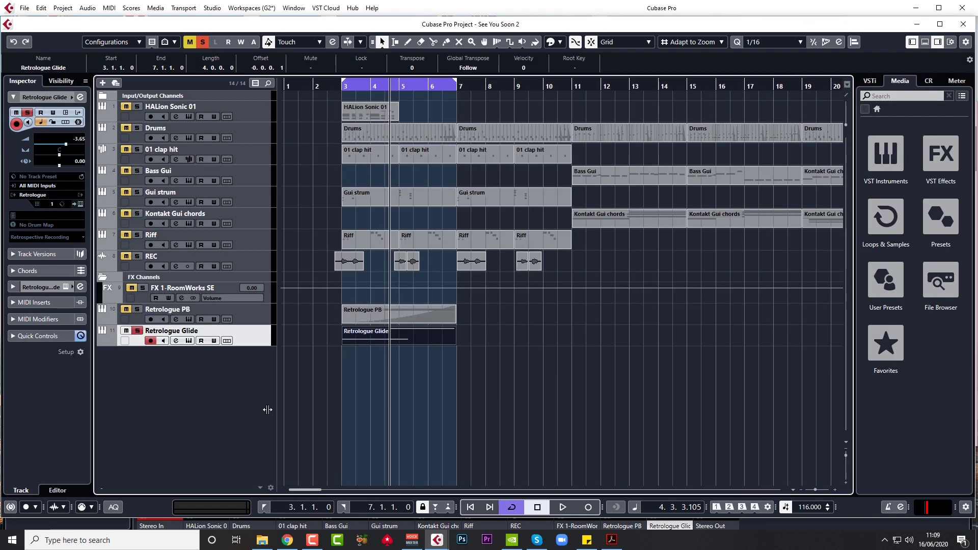
{"action": "left_click", "coordinate": [136, 332]}
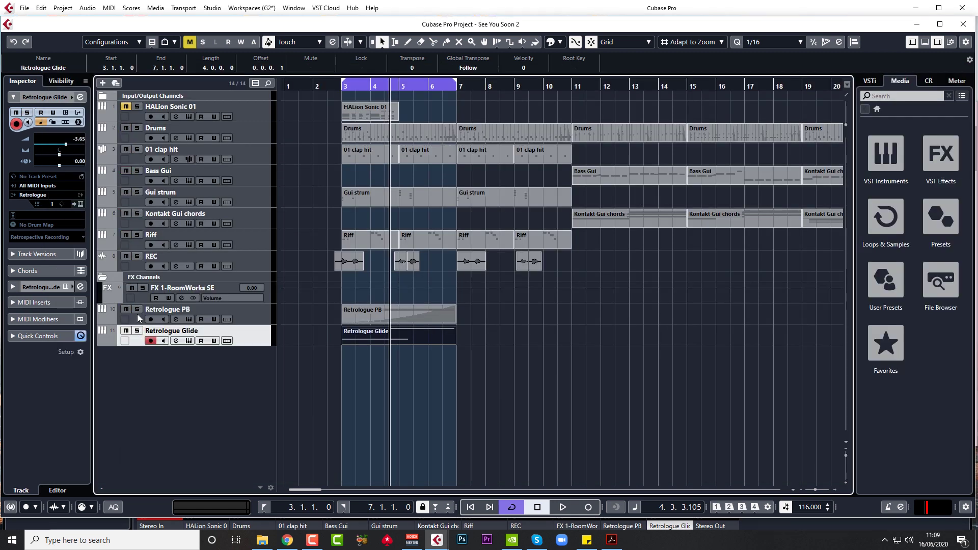
{"action": "left_click", "coordinate": [137, 310]}
{"action": "left_click", "coordinate": [257, 320]}
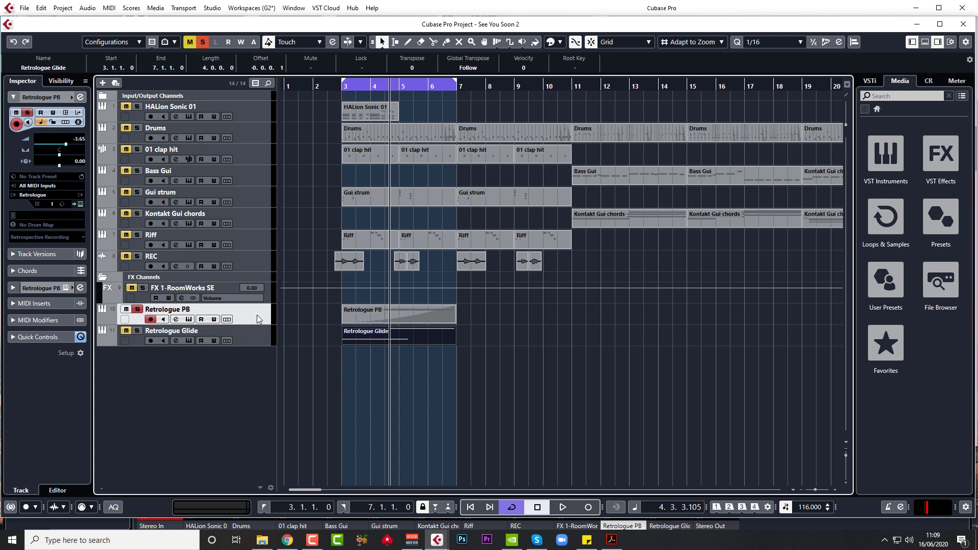
{"action": "double_click", "coordinate": [382, 319]}
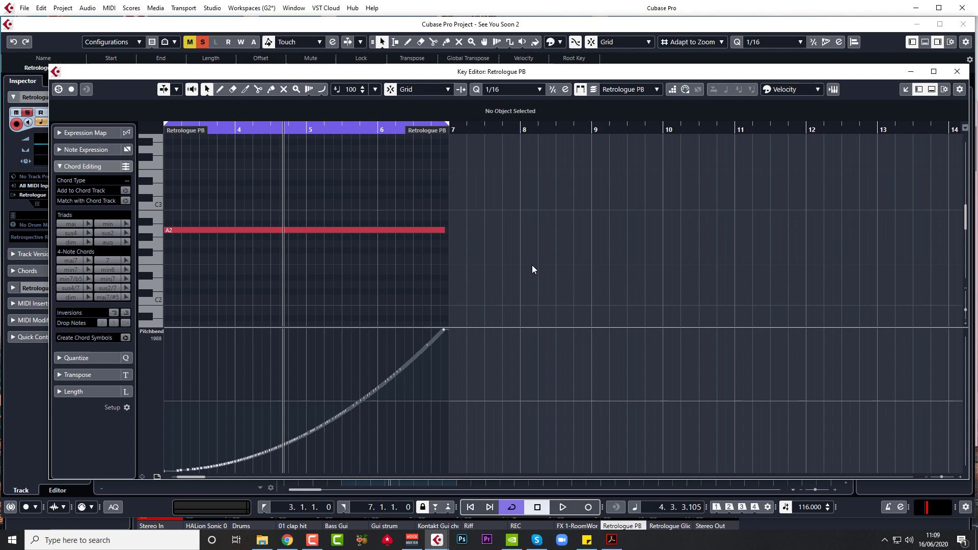
{"action": "key", "text": "ctrl+e"}
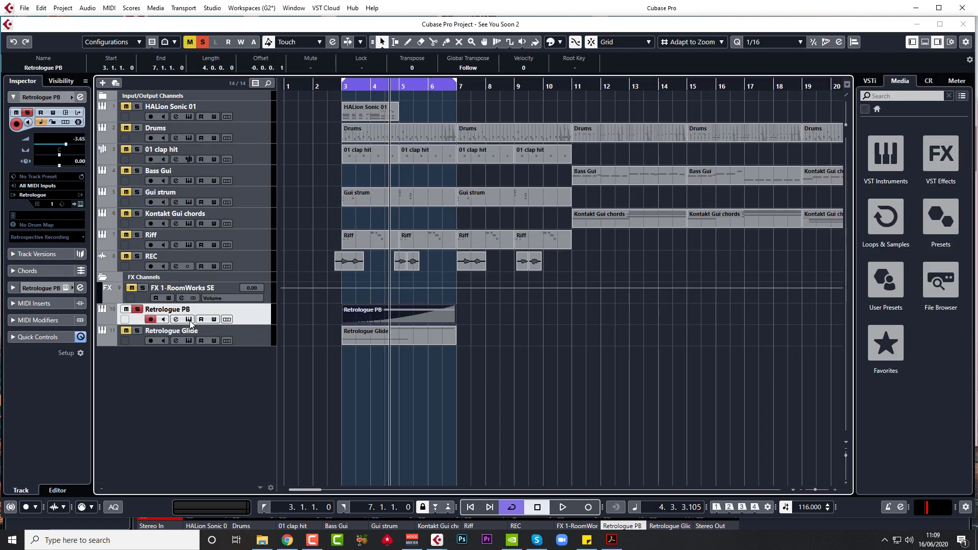
{"action": "left_click", "coordinate": [189, 320]}
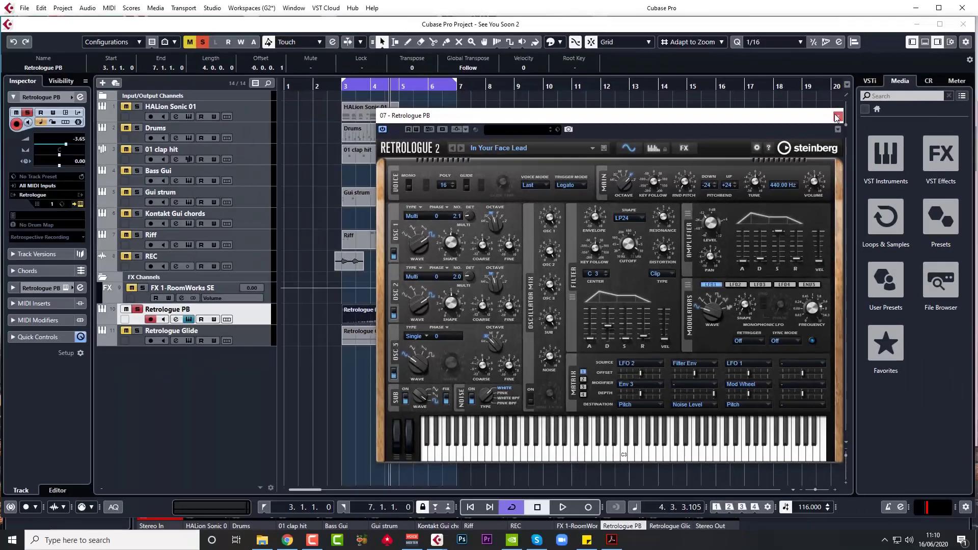
{"action": "left_click", "coordinate": [882, 2]}
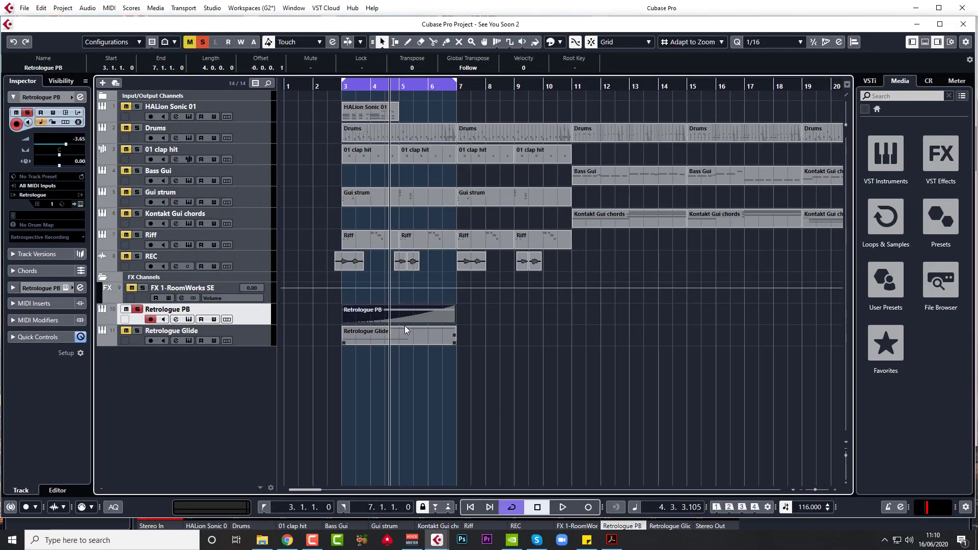
Step: Open the Retrologue PB part in the Key Editor and set the Line tool to Parabola mode
{"action": "double_click", "coordinate": [379, 306]}
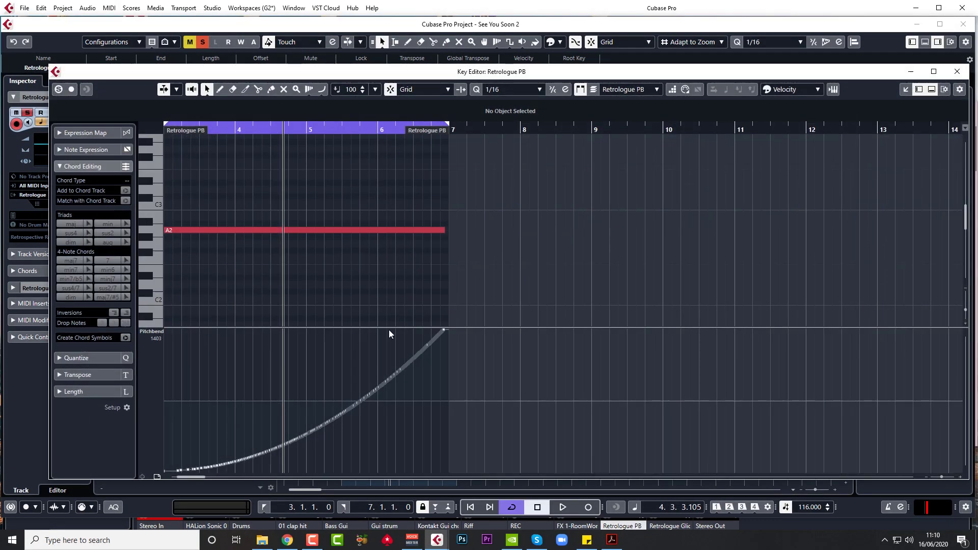
{"action": "left_click", "coordinate": [322, 89]}
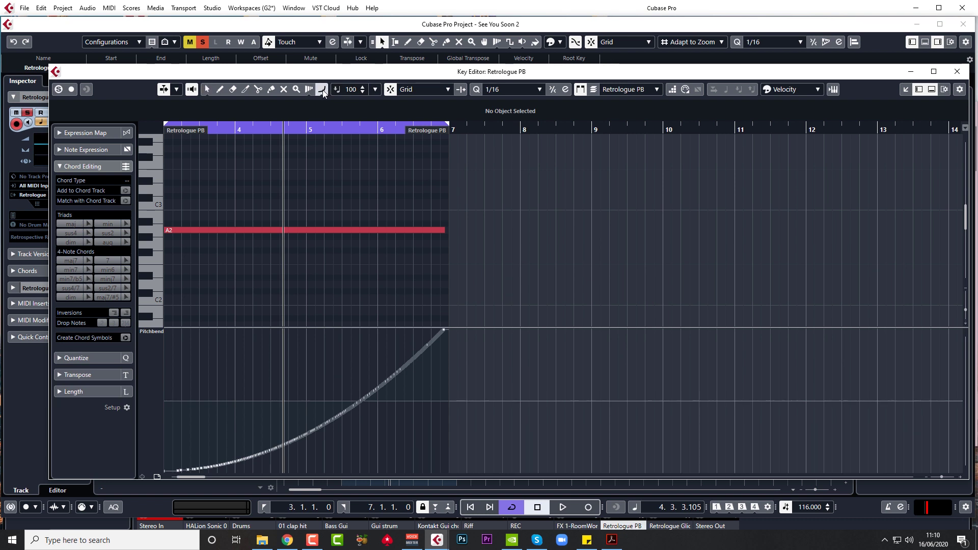
{"action": "left_click", "coordinate": [325, 92]}
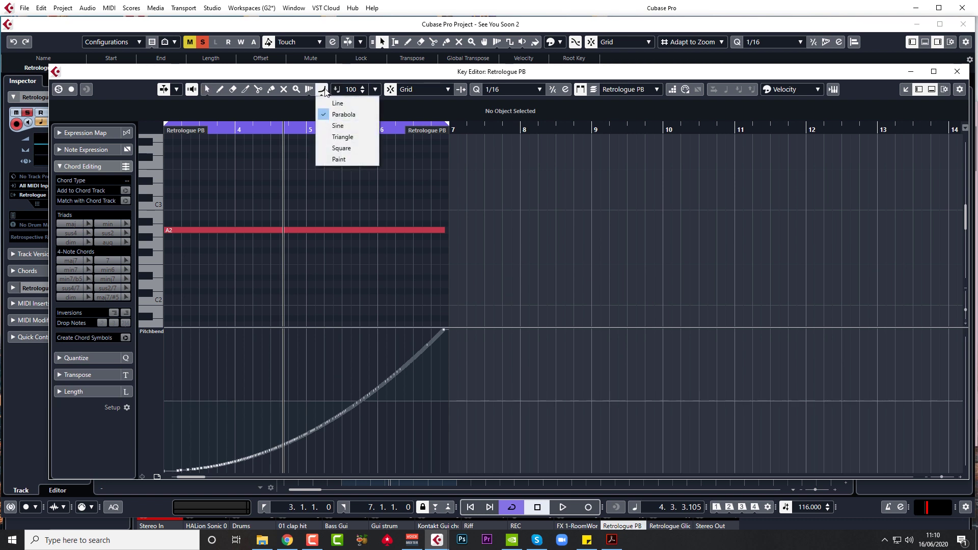
{"action": "left_click", "coordinate": [341, 115]}
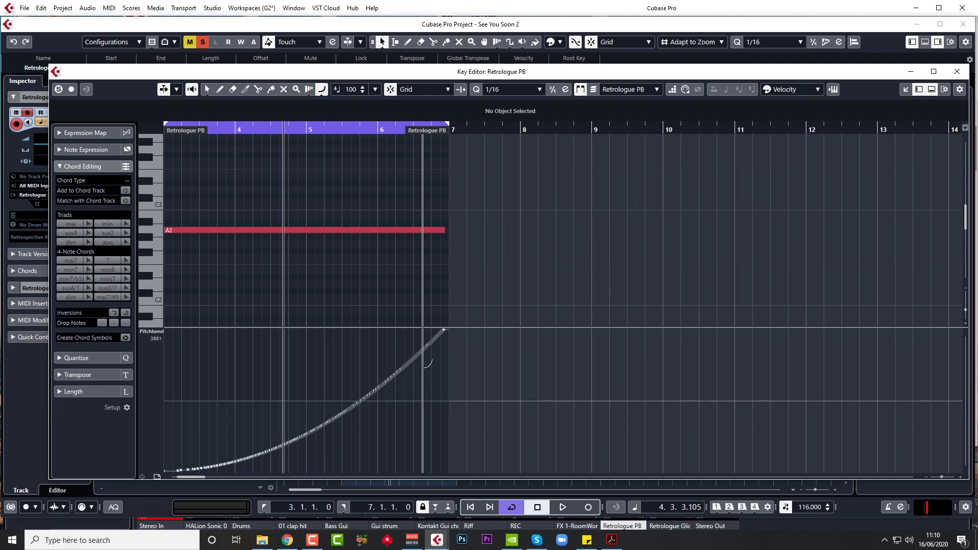
{"action": "key", "text": "KP_1"}
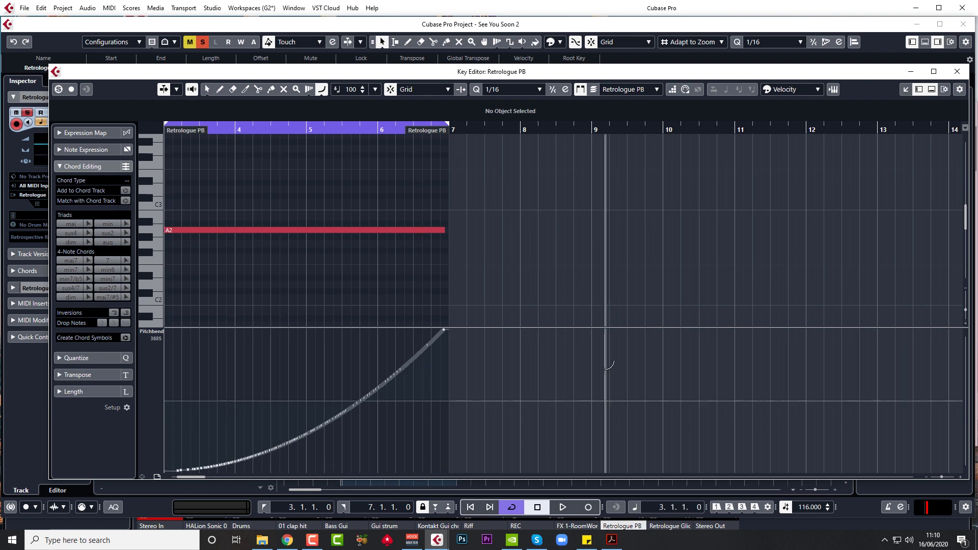
{"action": "key", "text": "space"}
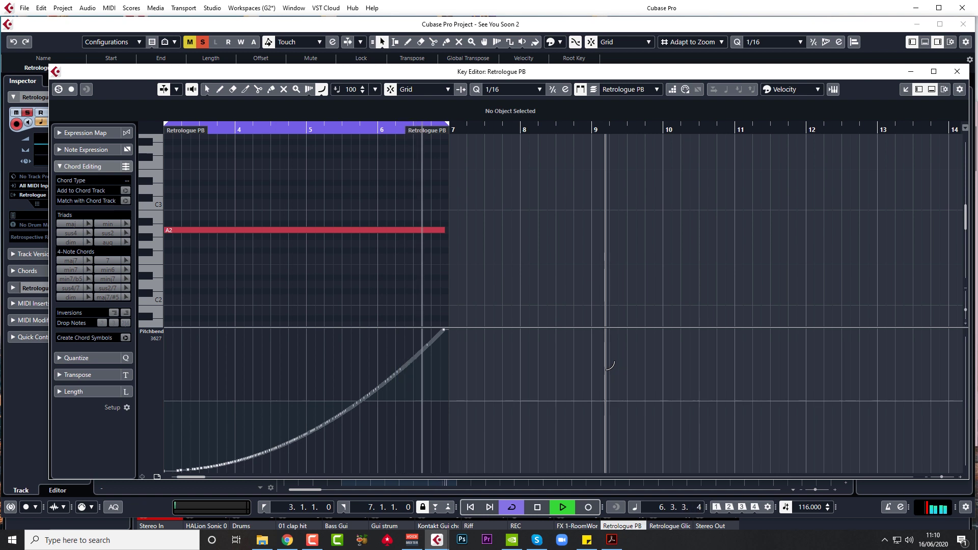
{"action": "key", "text": "space"}
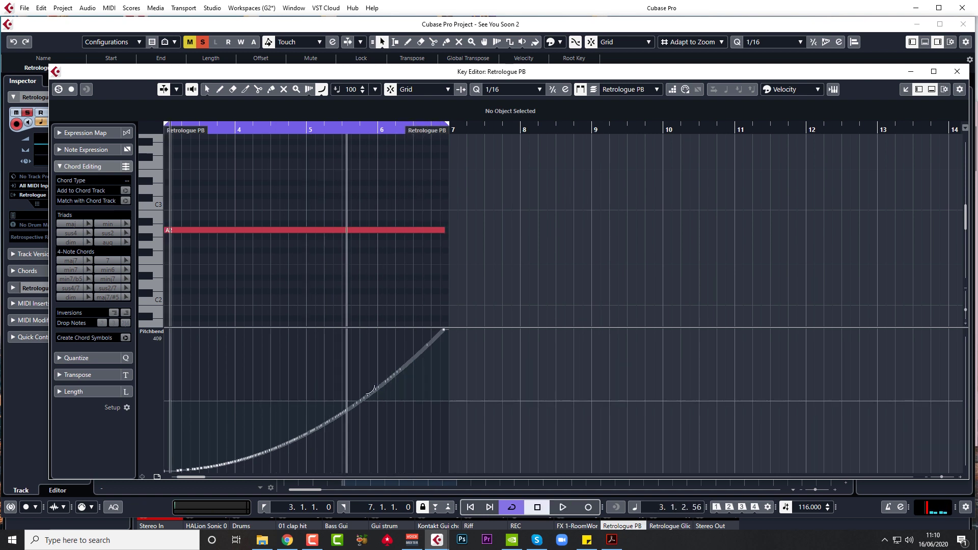
{"action": "left_click", "coordinate": [307, 128]}
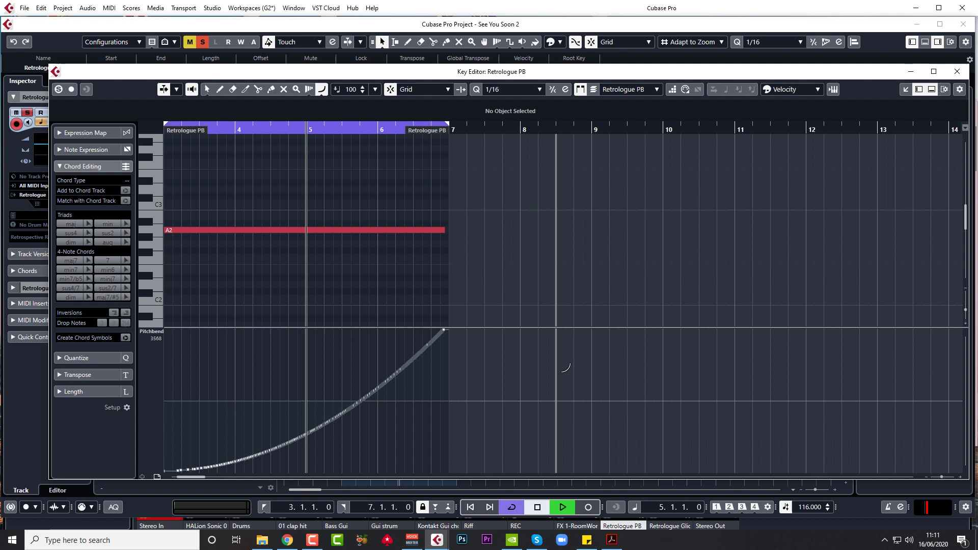
{"action": "key", "text": "space"}
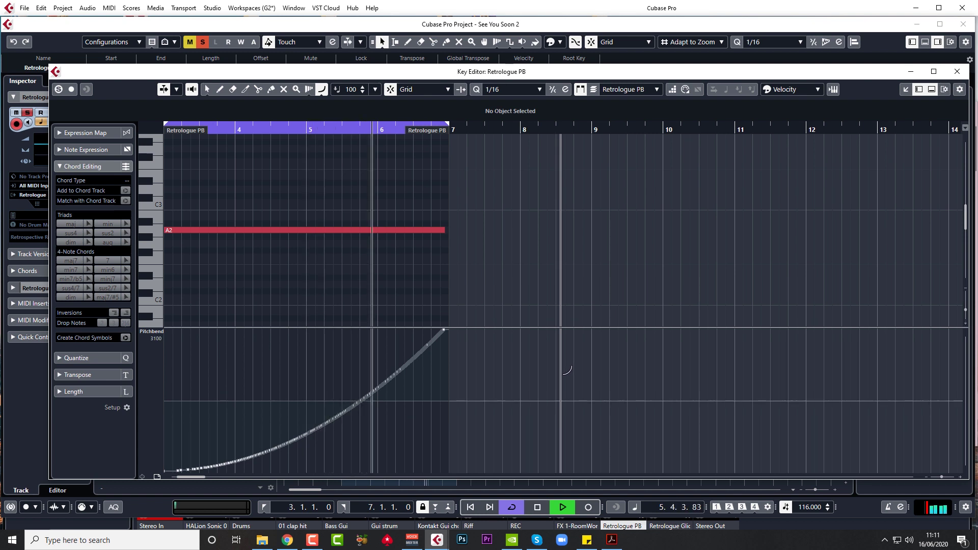
{"action": "key", "text": "space"}
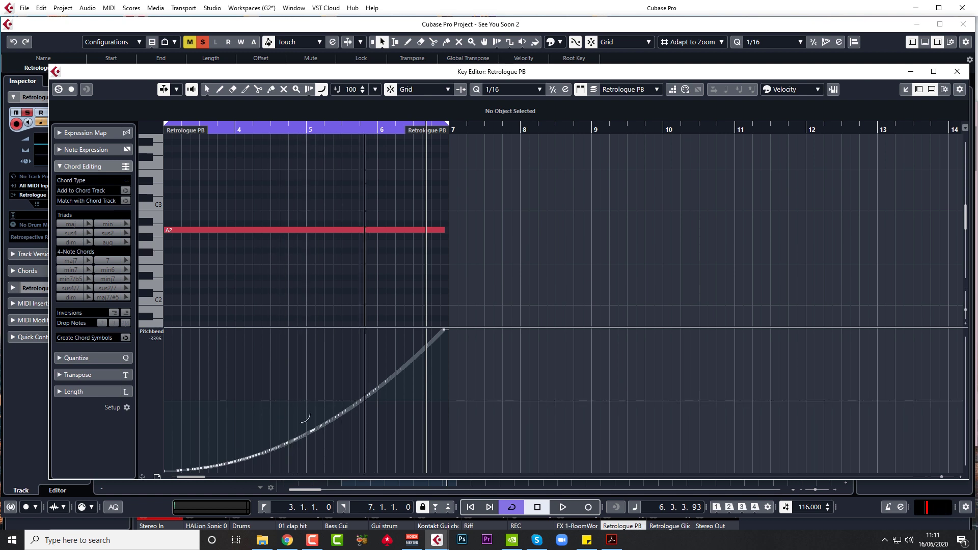
{"action": "key", "text": "1"}
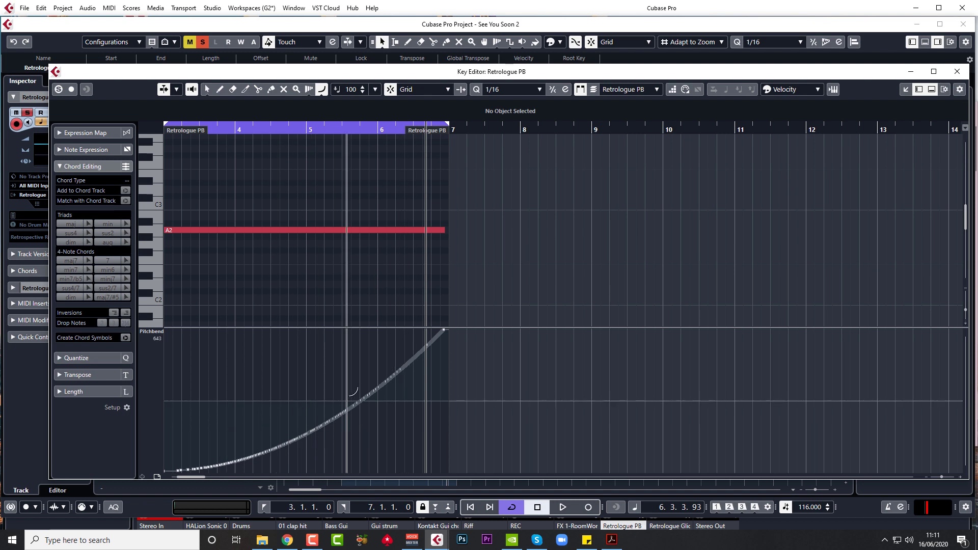
Step: Select a pitch-bend point, reselect the Parabola Line tool, and close the Key Editor
{"action": "left_click", "coordinate": [364, 402]}
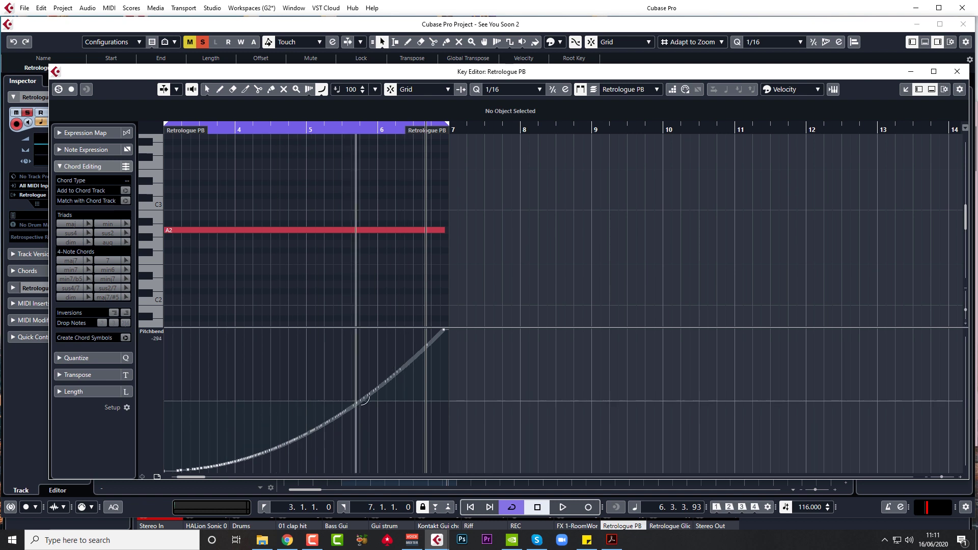
{"action": "left_click", "coordinate": [324, 91]}
{"action": "left_click", "coordinate": [324, 92]}
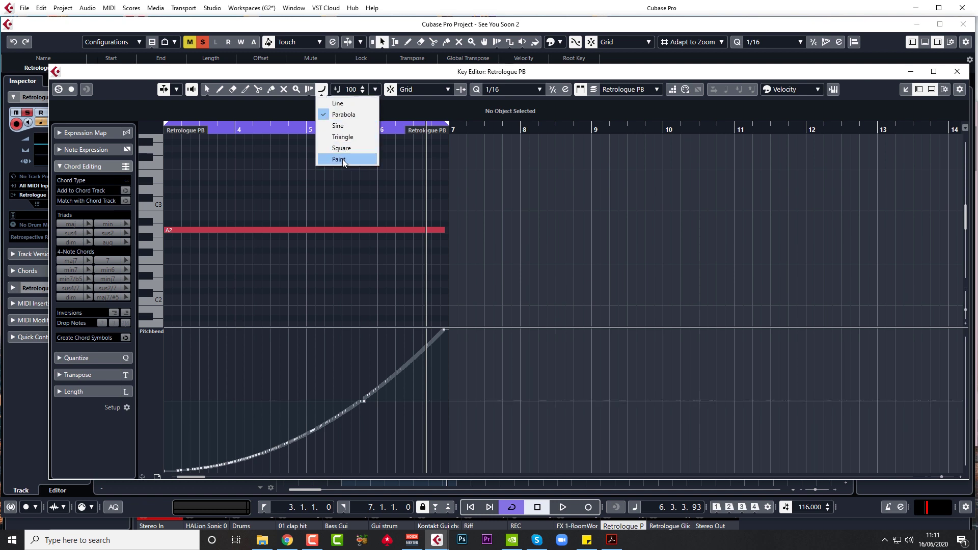
{"action": "left_click", "coordinate": [318, 310]}
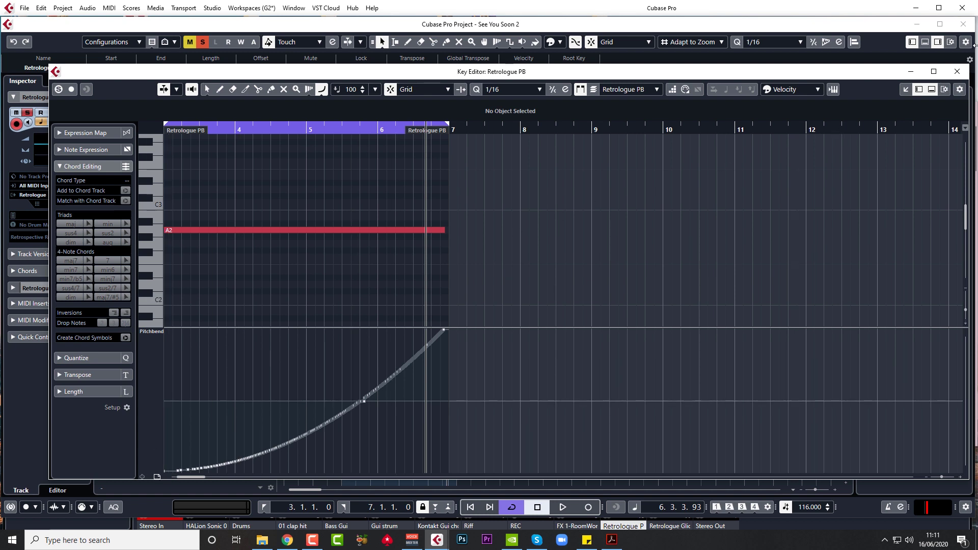
{"action": "left_click", "coordinate": [957, 71]}
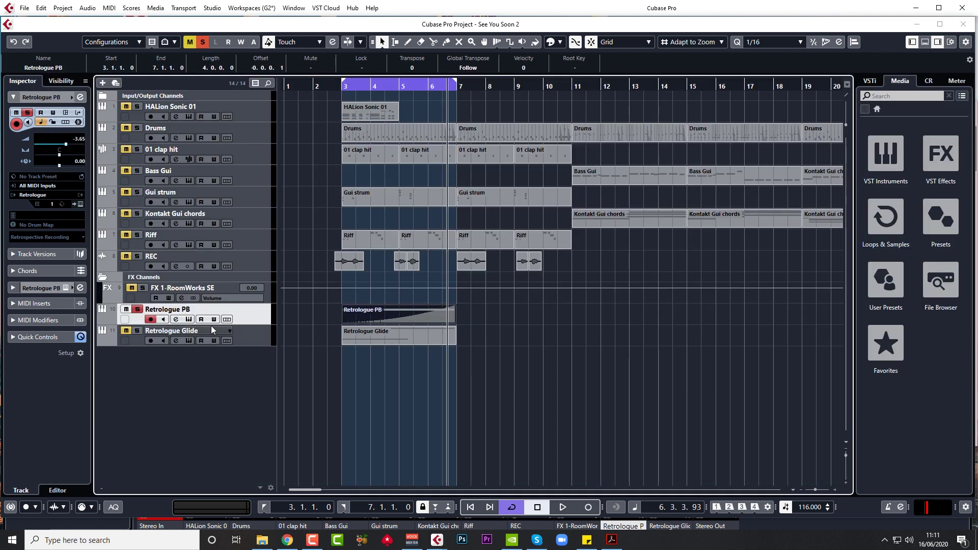
Step: Open Retrologue 2 for the Retrologue PB track, showing the In Your Face Lead preset
{"action": "left_click", "coordinate": [188, 319]}
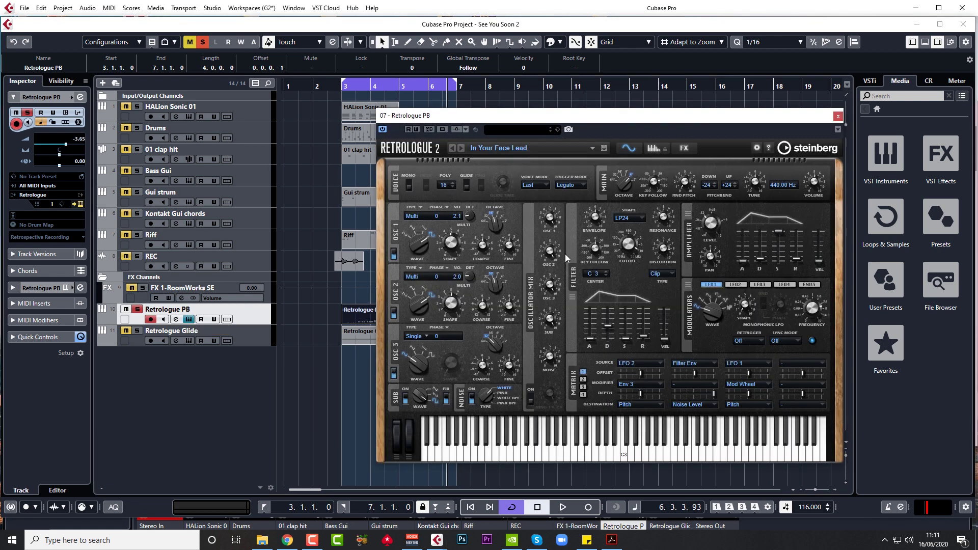